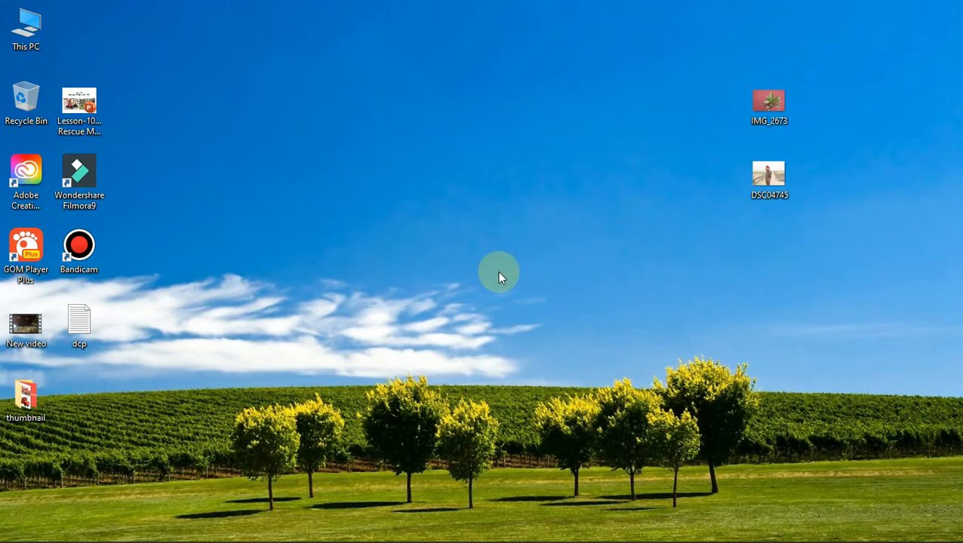
pyautogui.rightClick(355, 116)
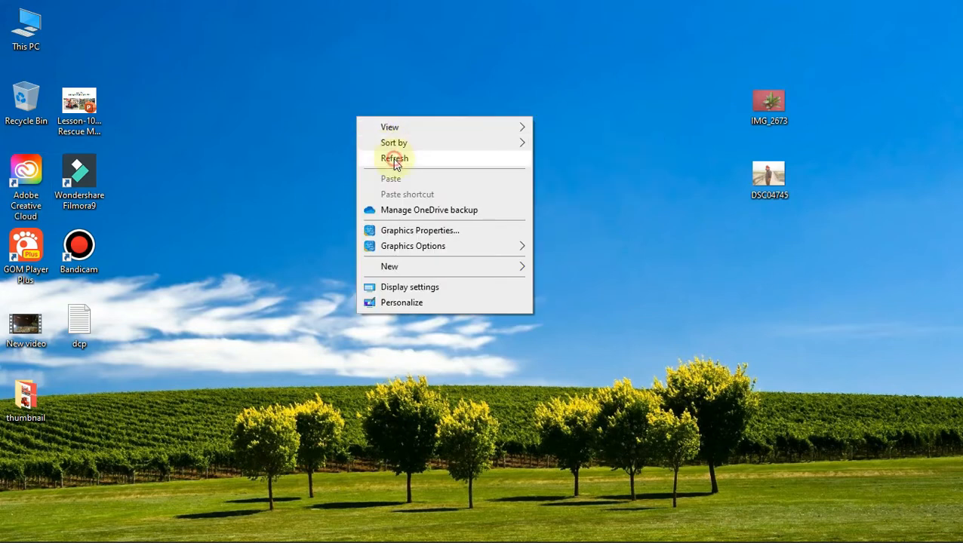
pyautogui.click(407, 157)
pyautogui.rightClick(336, 179)
pyautogui.click(366, 214)
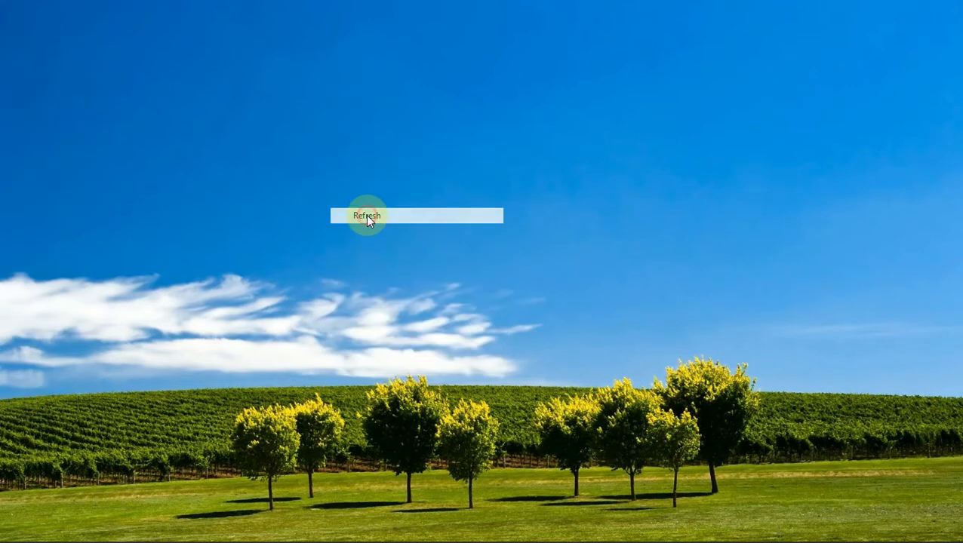
# - Open Adobe Creative Cloud in a maximized window, look through the desktop, mobile and web apps, and launch Creative Cloud Express
pyautogui.doubleClick(27, 175)
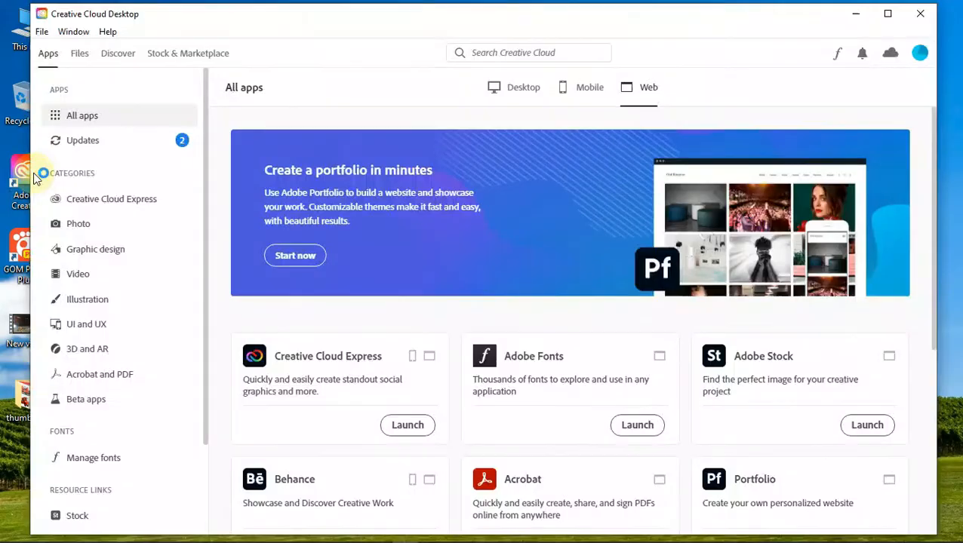
pyautogui.click(888, 14)
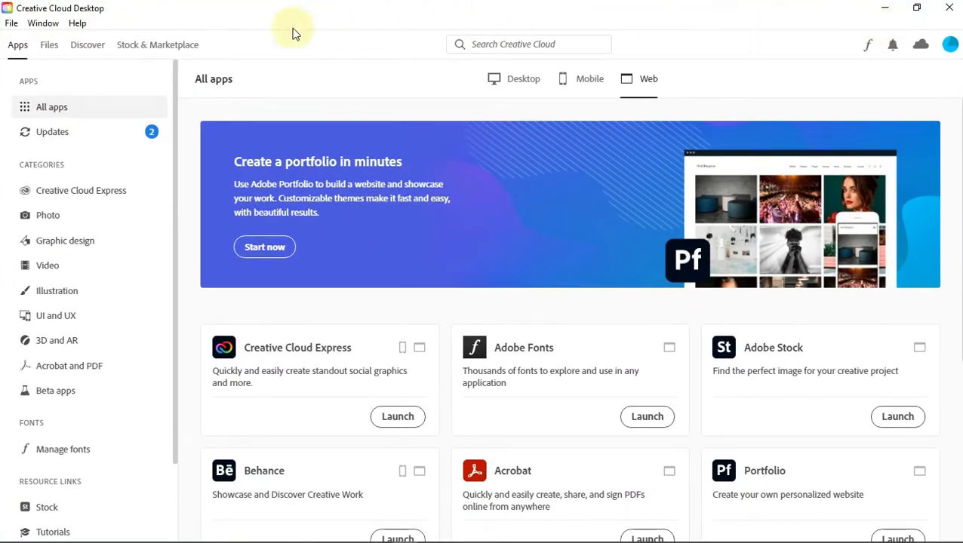
pyautogui.click(530, 89)
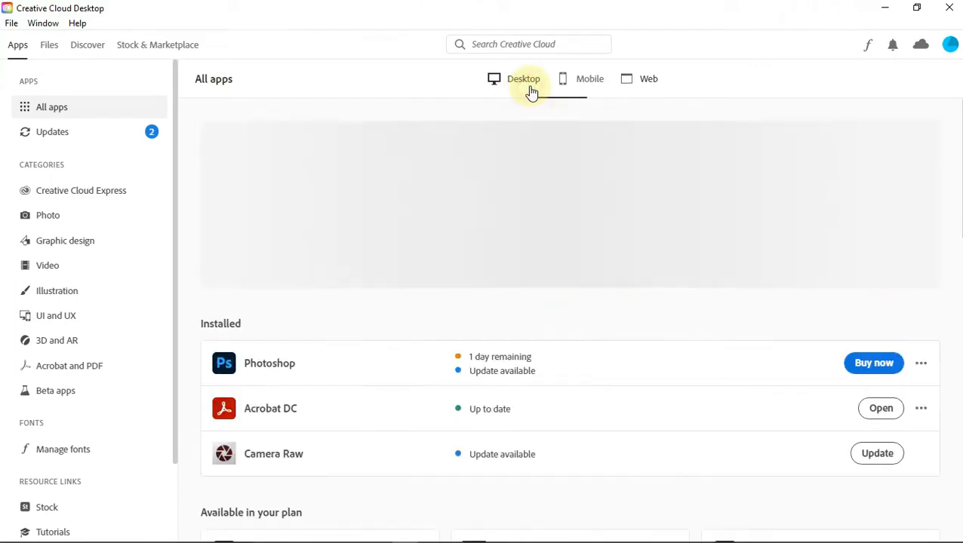
pyautogui.click(597, 91)
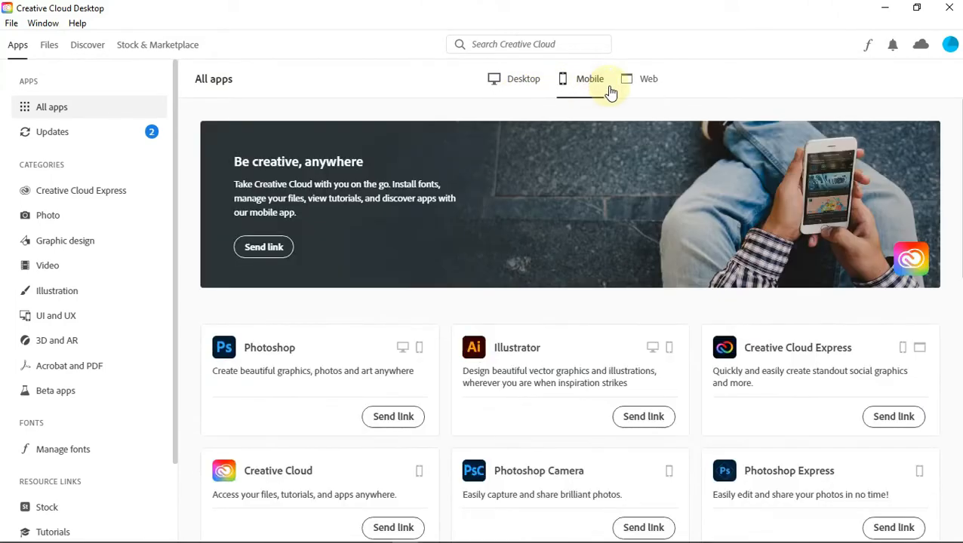
pyautogui.click(655, 92)
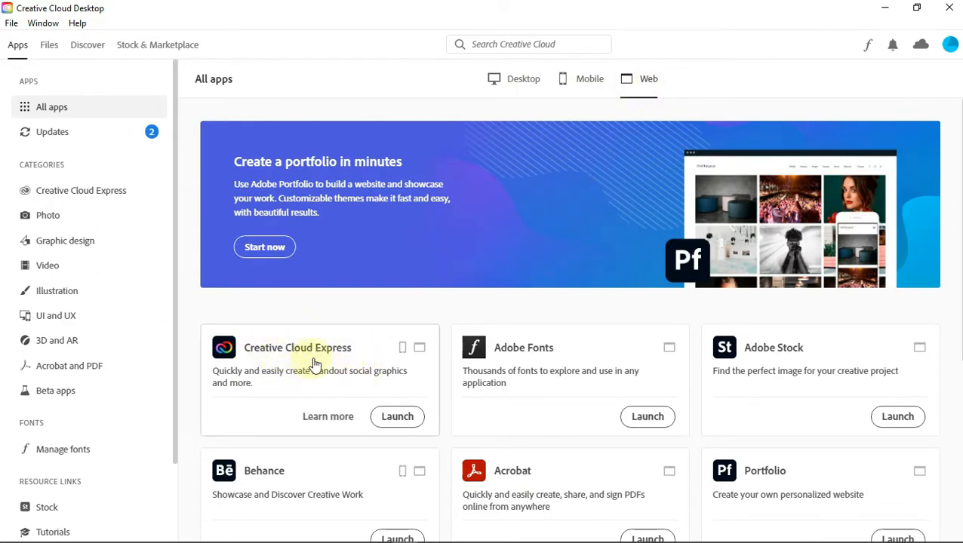
pyautogui.scroll(-3, 316, 360)
pyautogui.scroll(3, 321, 328)
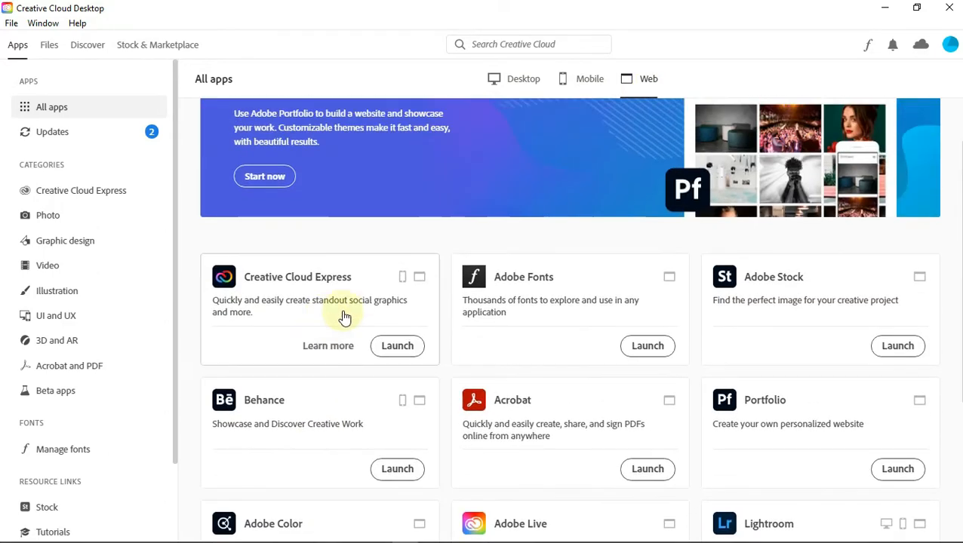
pyautogui.click(399, 347)
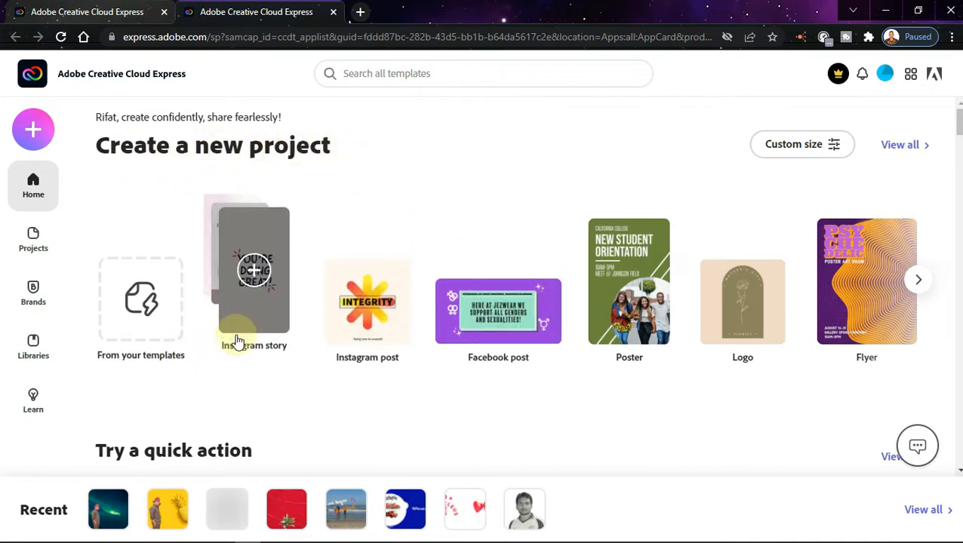
# - Run the Remove background quick action on the image DSC04745 from the Desktop folder
pyautogui.scroll(-1, 236, 337)
pyautogui.scroll(-3, 168, 367)
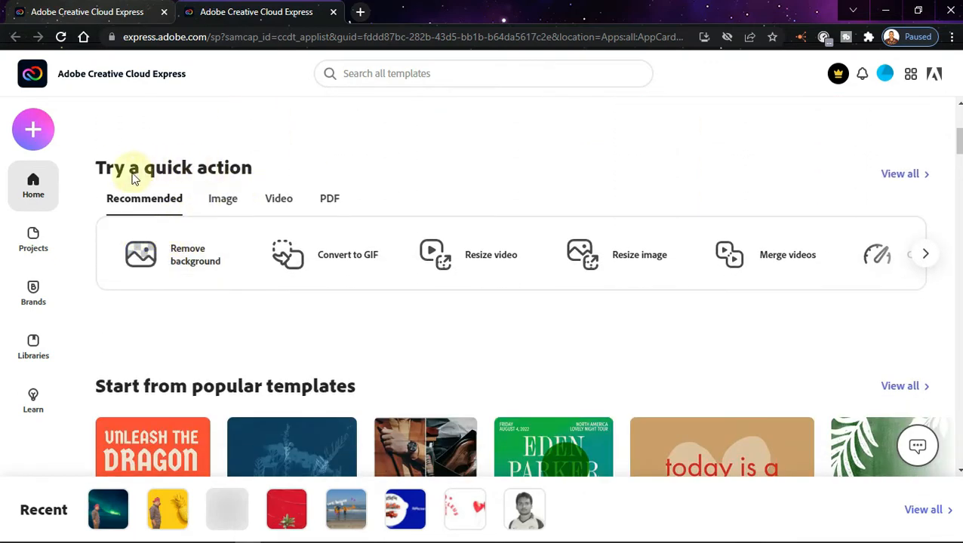
pyautogui.click(199, 270)
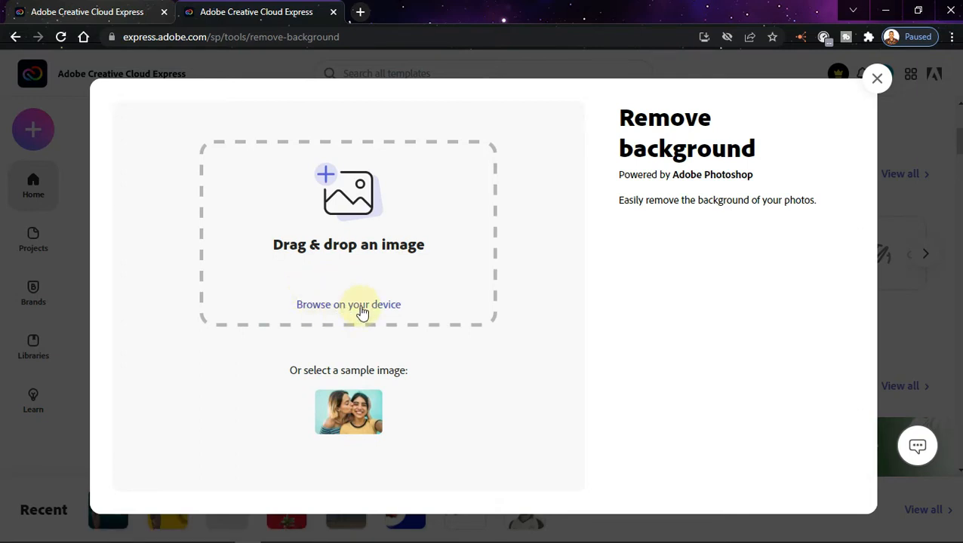
pyautogui.click(360, 310)
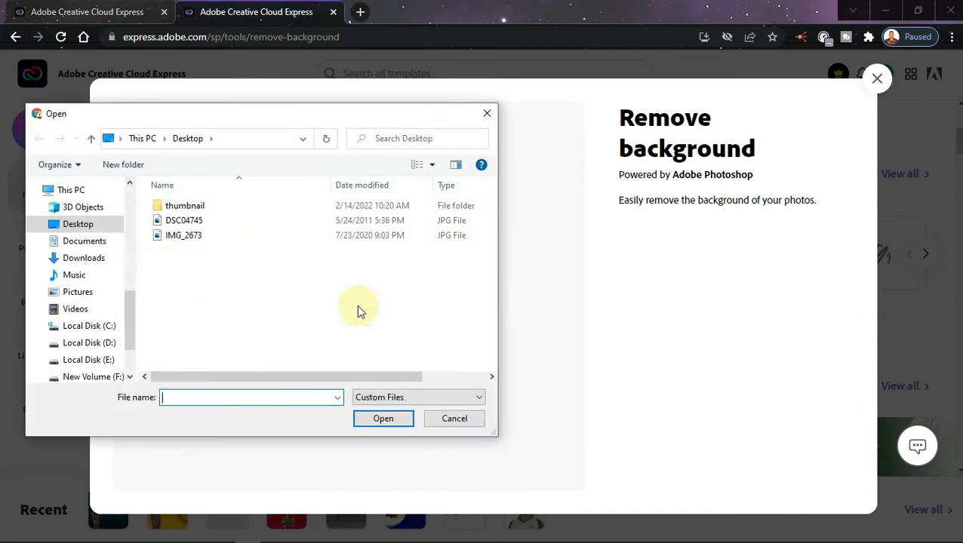
pyautogui.click(181, 221)
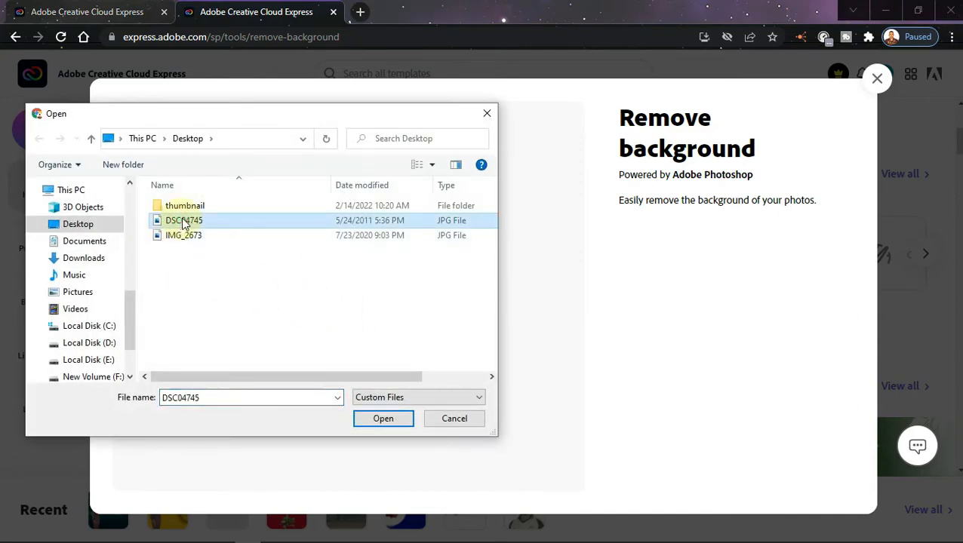
pyautogui.click(383, 422)
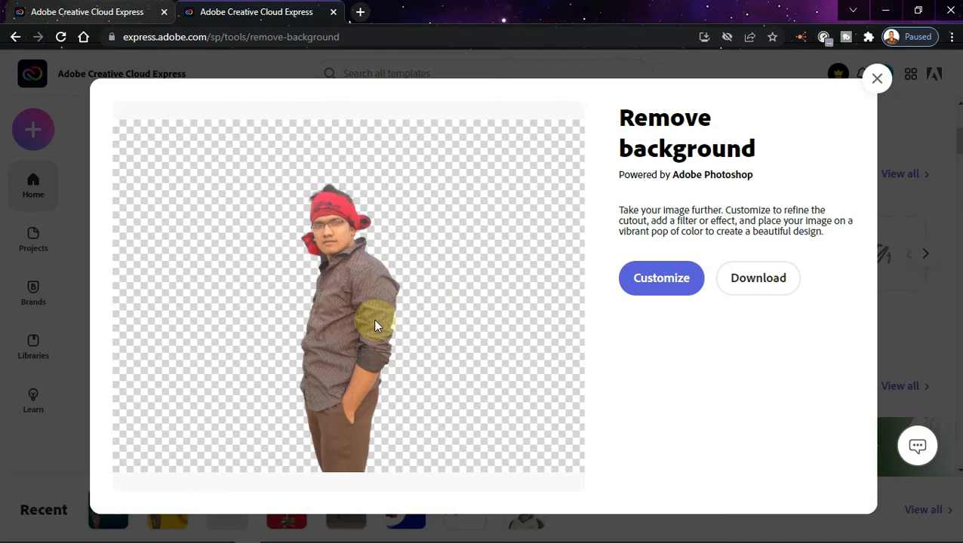
# - Customize the cutout in the editor, enlarging it to nearly the full canvas height and placing it right of centre on the bottom edge
pyautogui.click(648, 290)
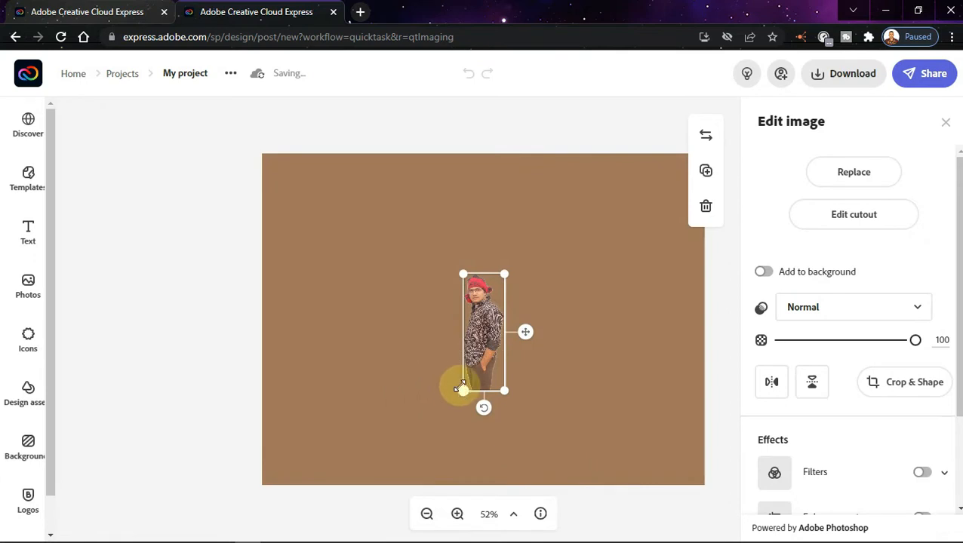
pyautogui.moveTo(459, 388); pyautogui.dragTo(433, 478)
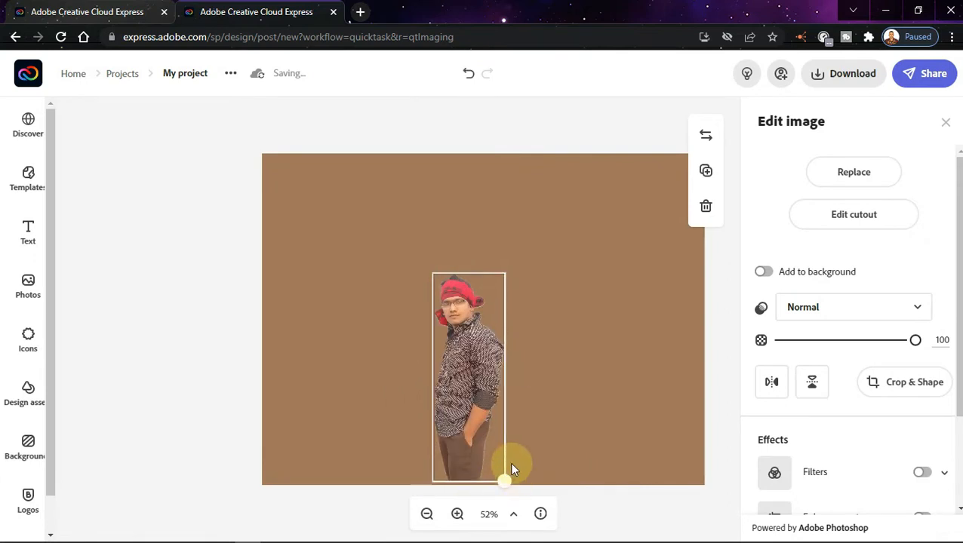
pyautogui.moveTo(503, 273); pyautogui.dragTo(596, 195)
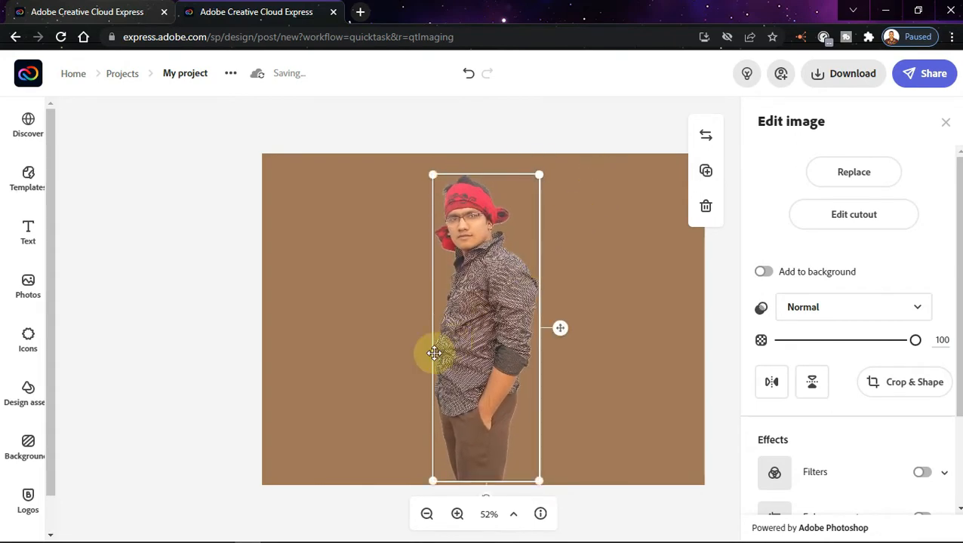
pyautogui.click(338, 355)
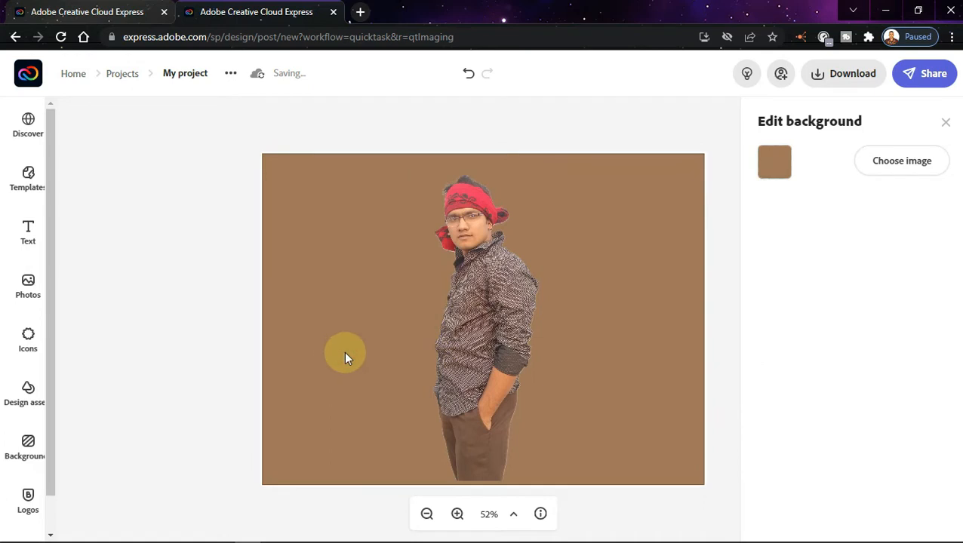
pyautogui.moveTo(477, 332); pyautogui.dragTo(527, 335)
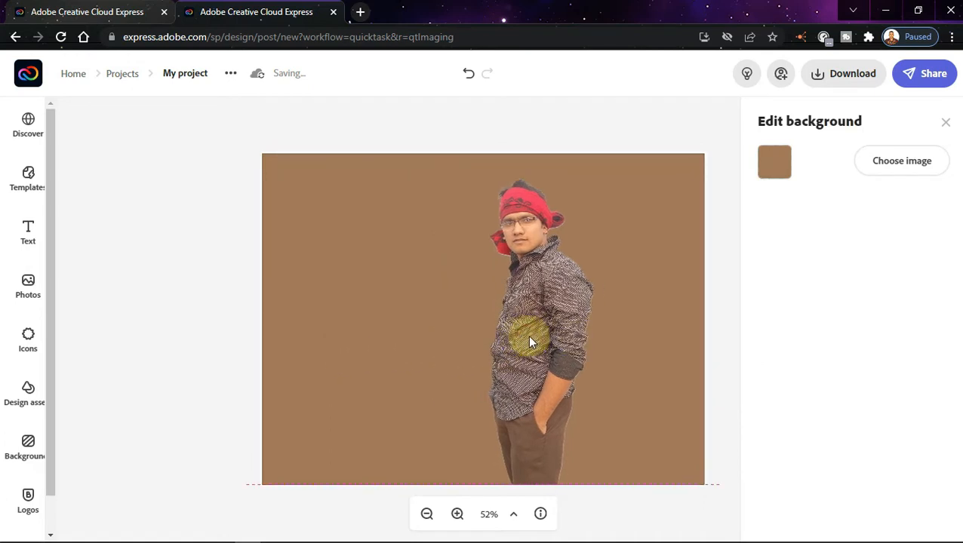
# - Try sky blue, white, royal blue, pink and green as the canvas background color, and settle on bright yellow
pyautogui.click(780, 176)
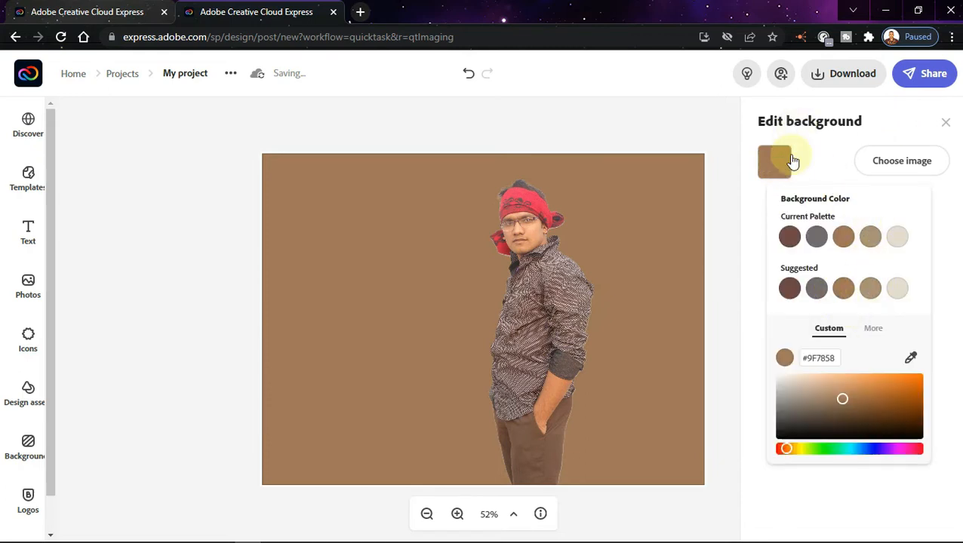
pyautogui.click(877, 330)
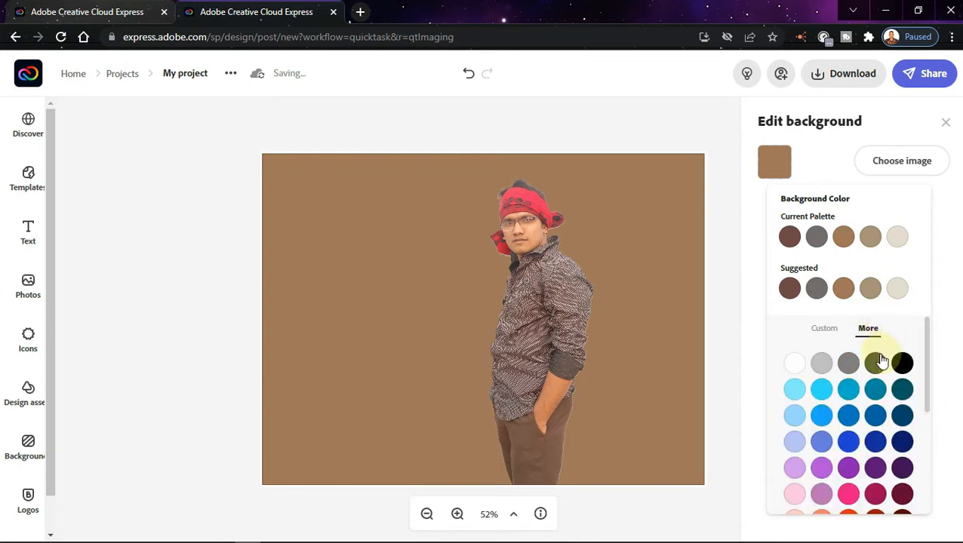
pyautogui.click(821, 392)
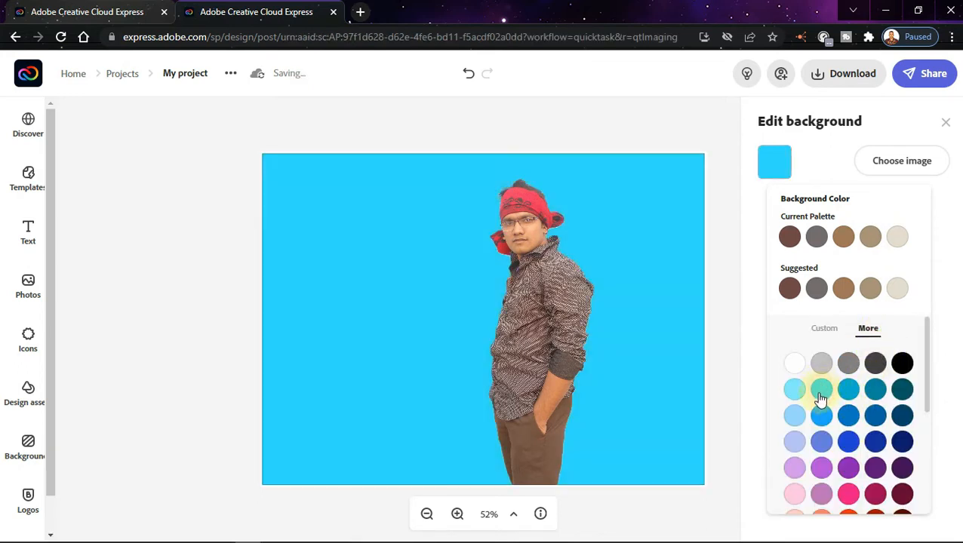
pyautogui.click(799, 365)
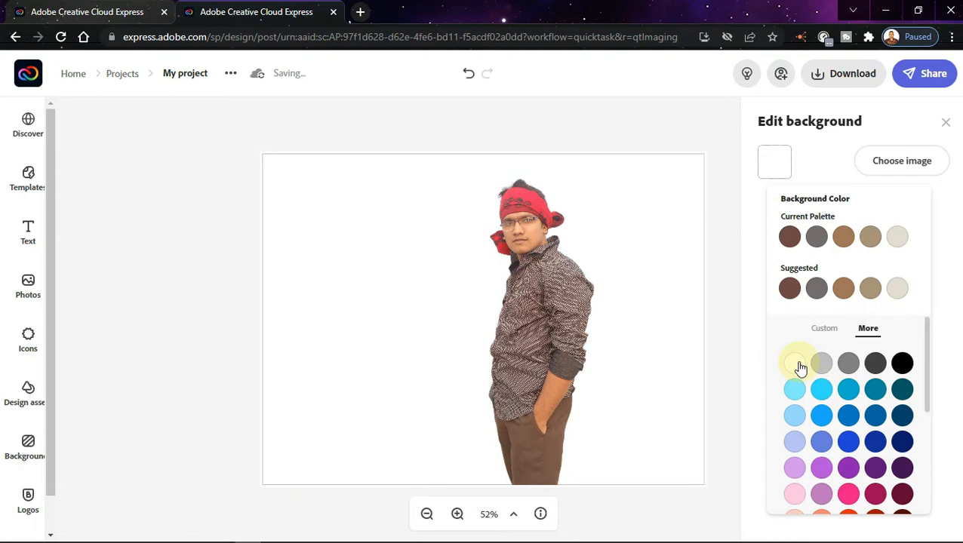
pyautogui.click(824, 398)
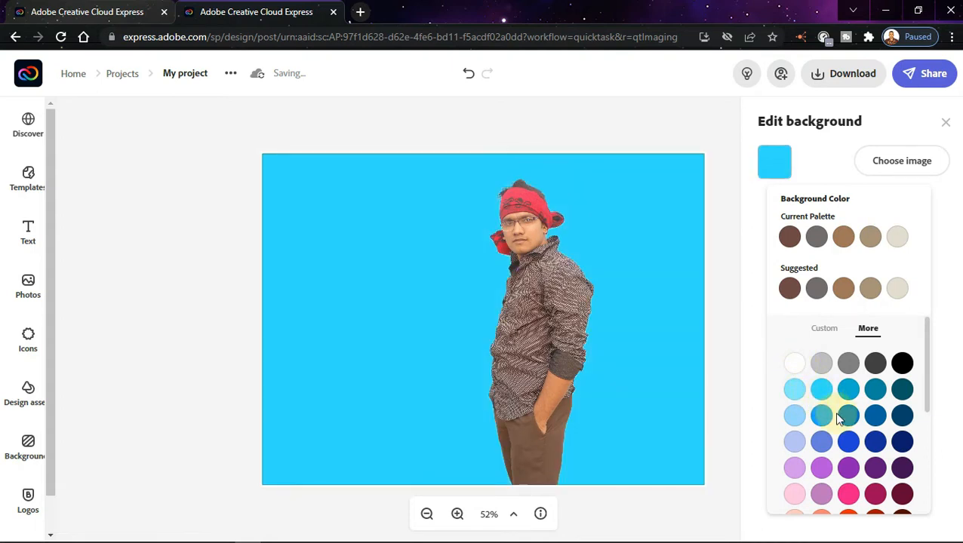
pyautogui.click(850, 442)
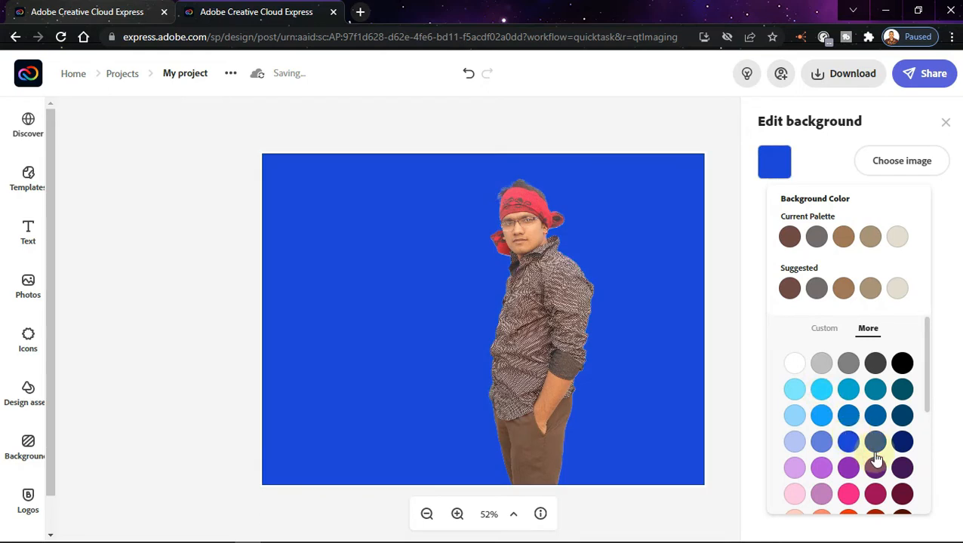
pyautogui.click(853, 497)
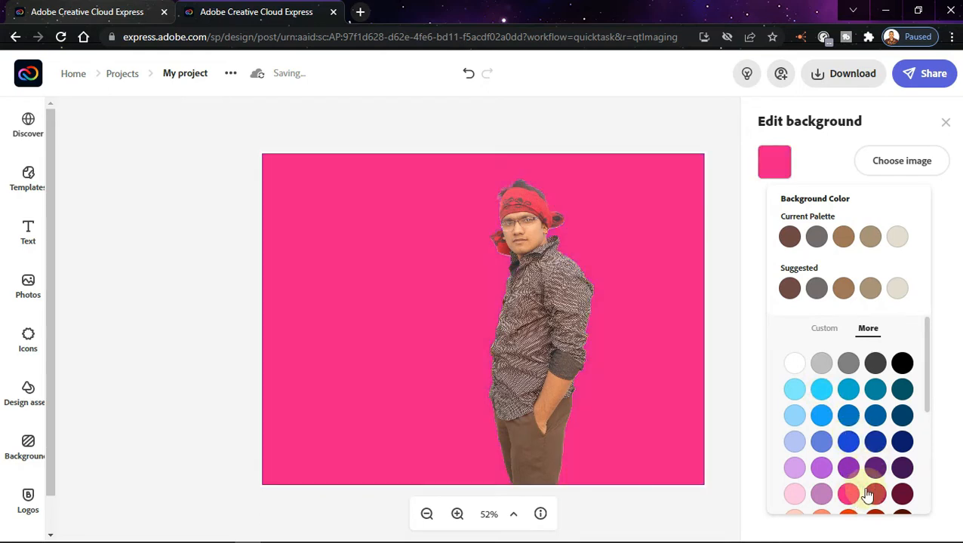
pyautogui.scroll(-5, 874, 476)
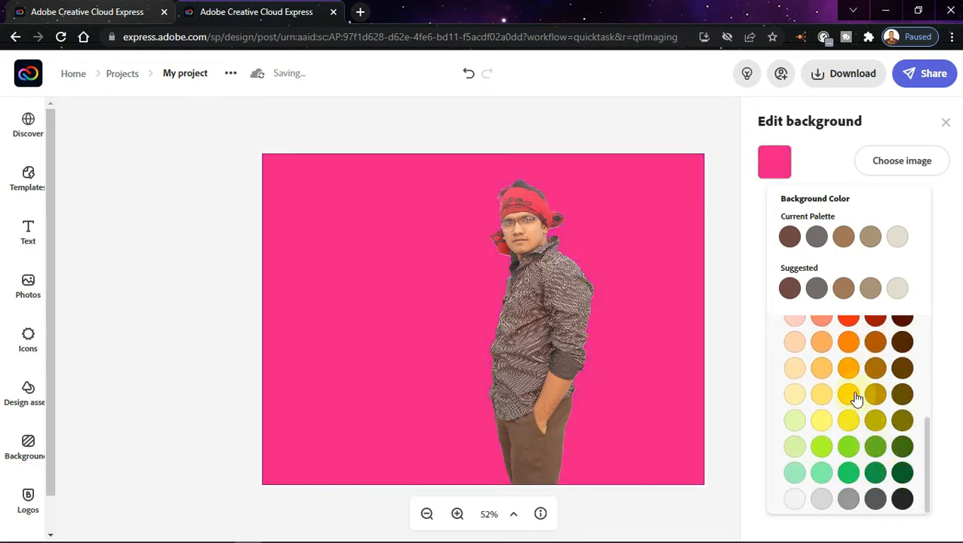
pyautogui.click(848, 445)
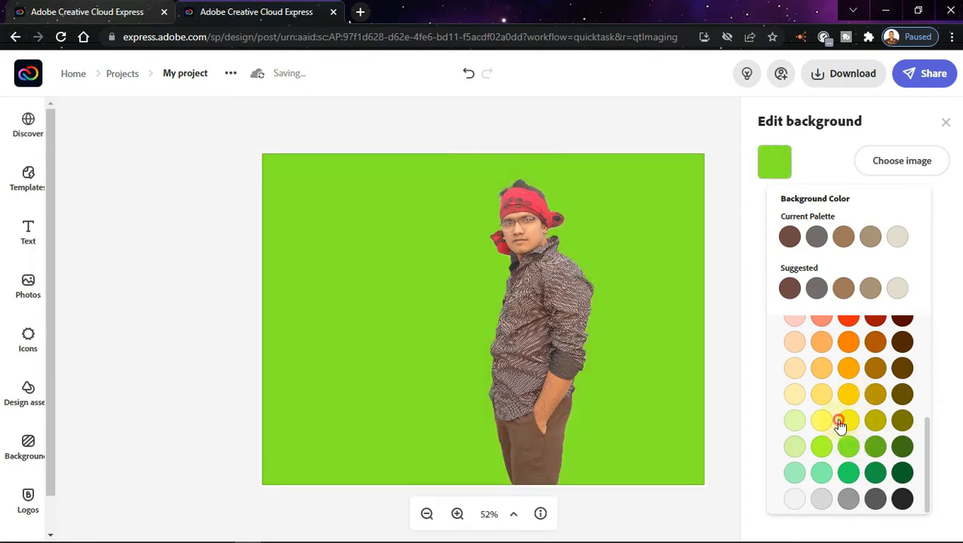
pyautogui.click(847, 420)
pyautogui.click(848, 396)
pyautogui.click(848, 420)
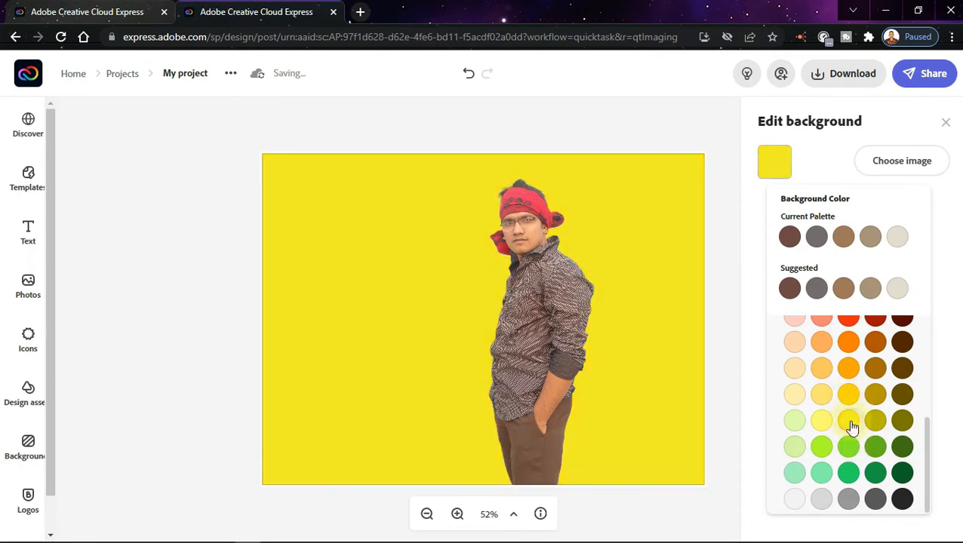
pyautogui.scroll(2, 867, 380)
pyautogui.scroll(2, 861, 371)
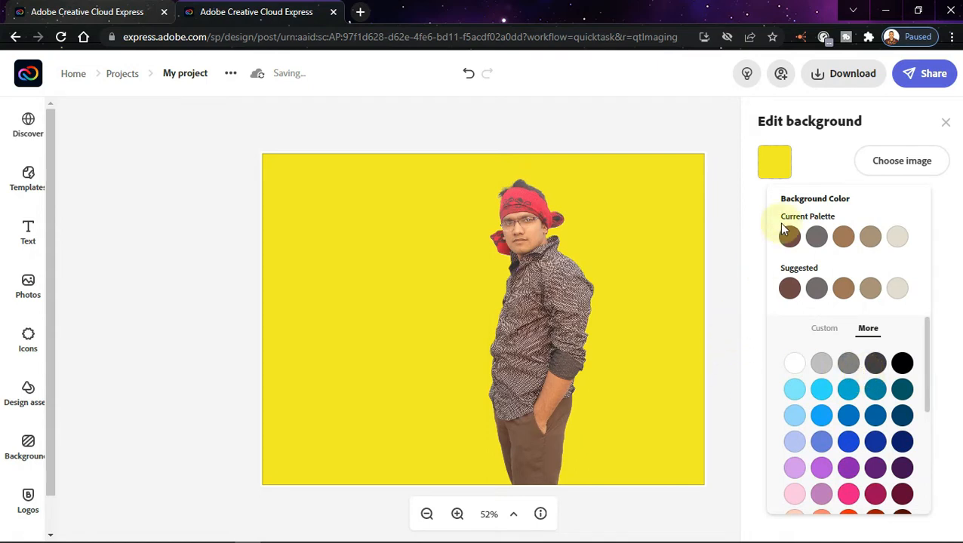
# - Replace the yellow canvas background with the Travel stock photo of a bicycle on a car roof at sunset
pyautogui.click(883, 175)
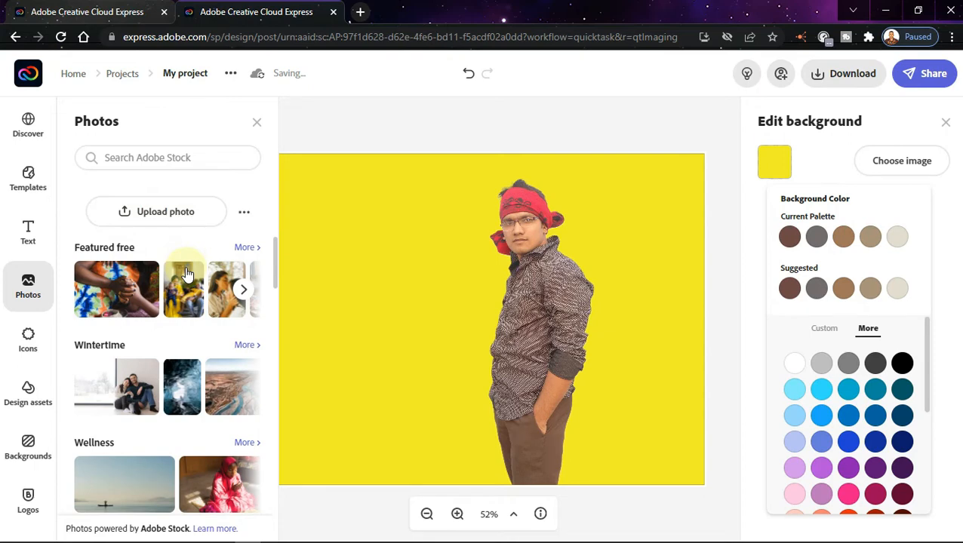
pyautogui.scroll(-1, 187, 273)
pyautogui.scroll(-1, 187, 276)
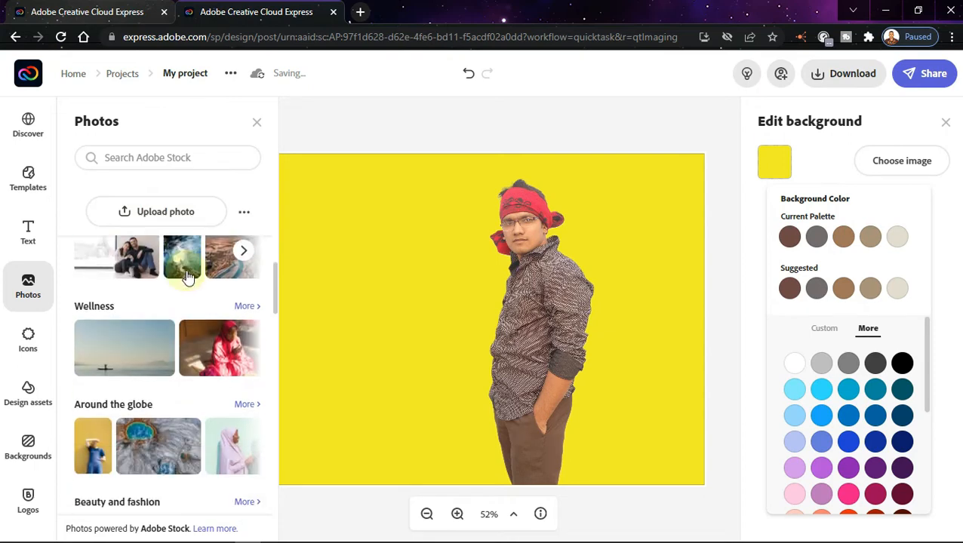
pyautogui.scroll(-2, 188, 277)
pyautogui.scroll(-5, 186, 273)
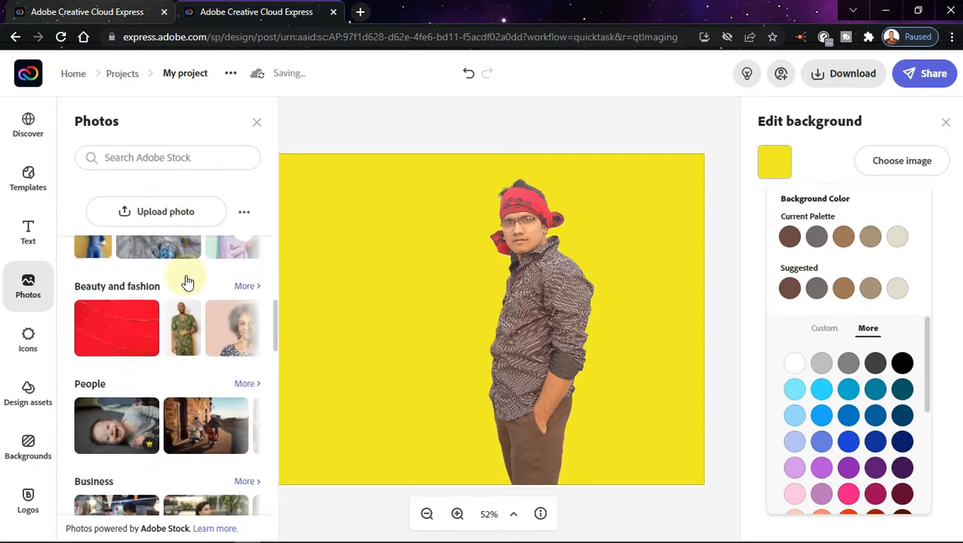
pyautogui.scroll(-3, 186, 285)
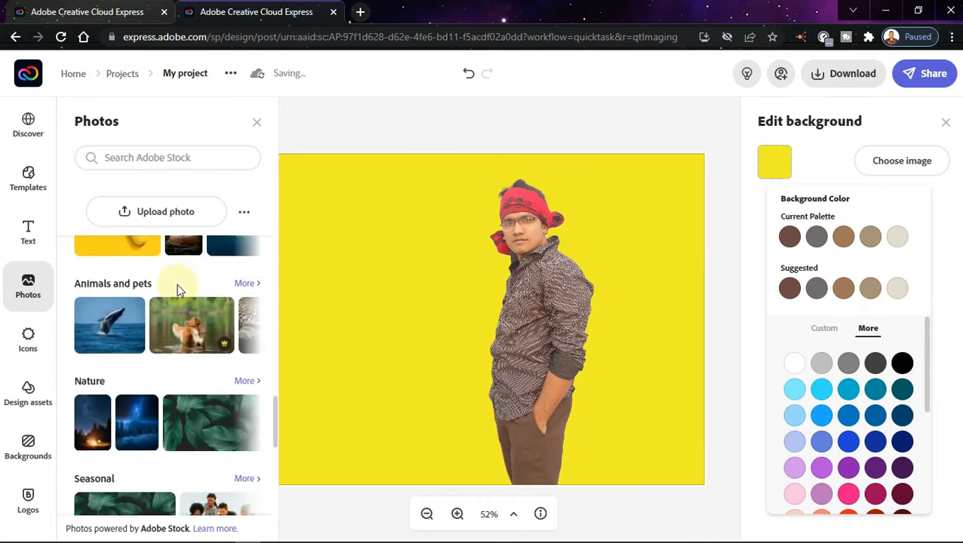
pyautogui.scroll(-1, 179, 312)
pyautogui.scroll(-1, 179, 312)
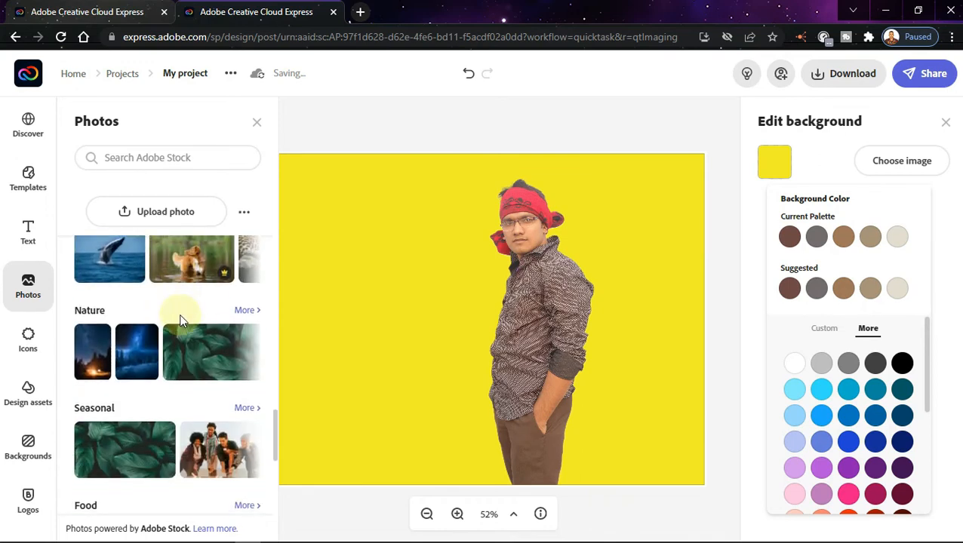
pyautogui.scroll(-3, 181, 321)
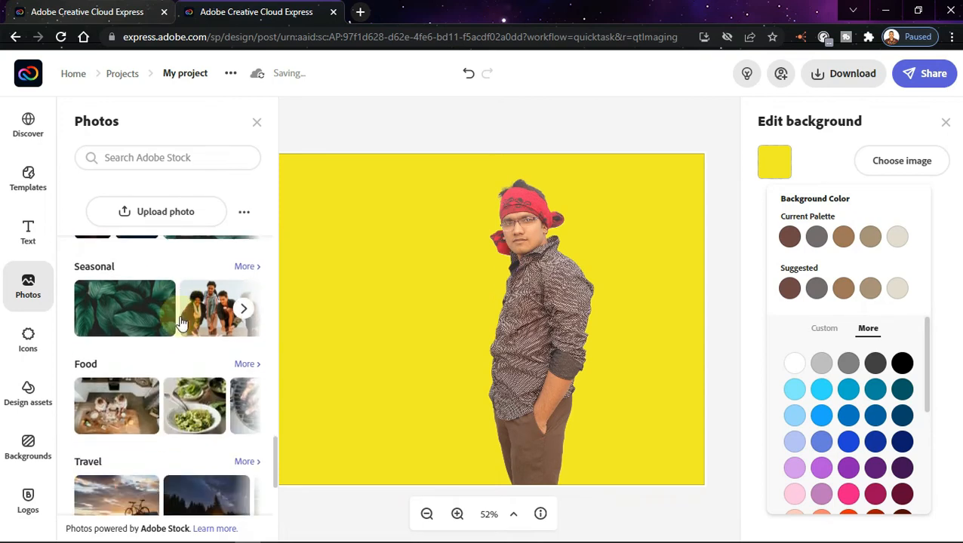
pyautogui.scroll(-2, 180, 324)
pyautogui.scroll(2, 178, 326)
pyautogui.scroll(-2, 178, 326)
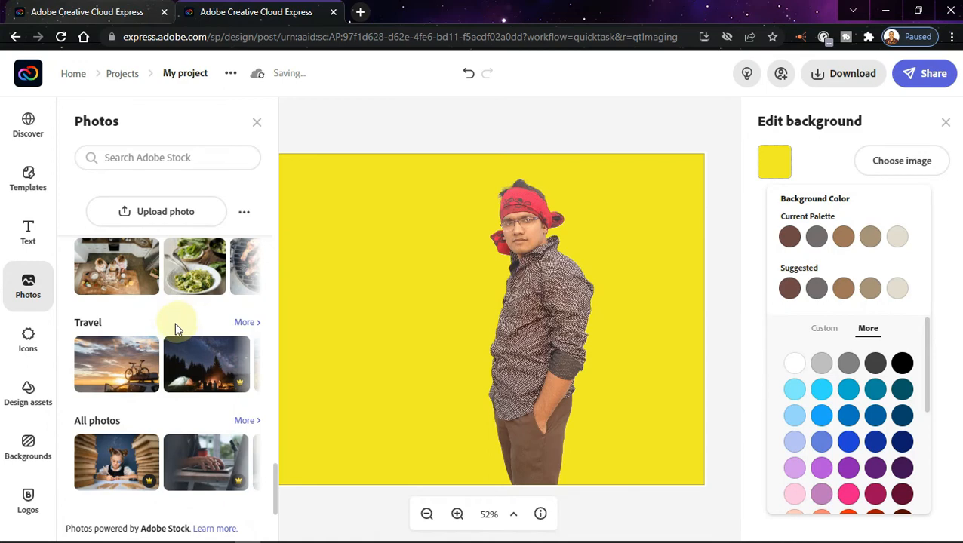
pyautogui.click(130, 370)
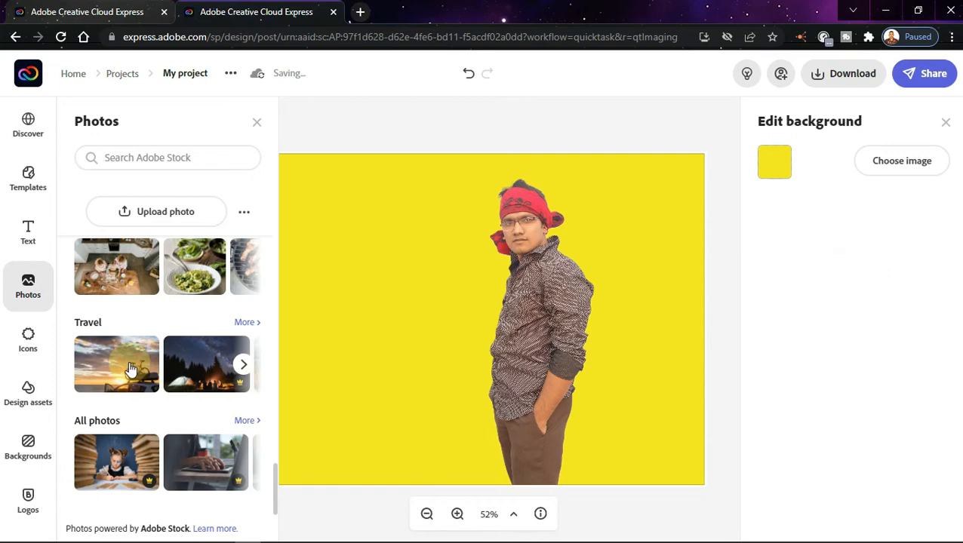
pyautogui.click(129, 366)
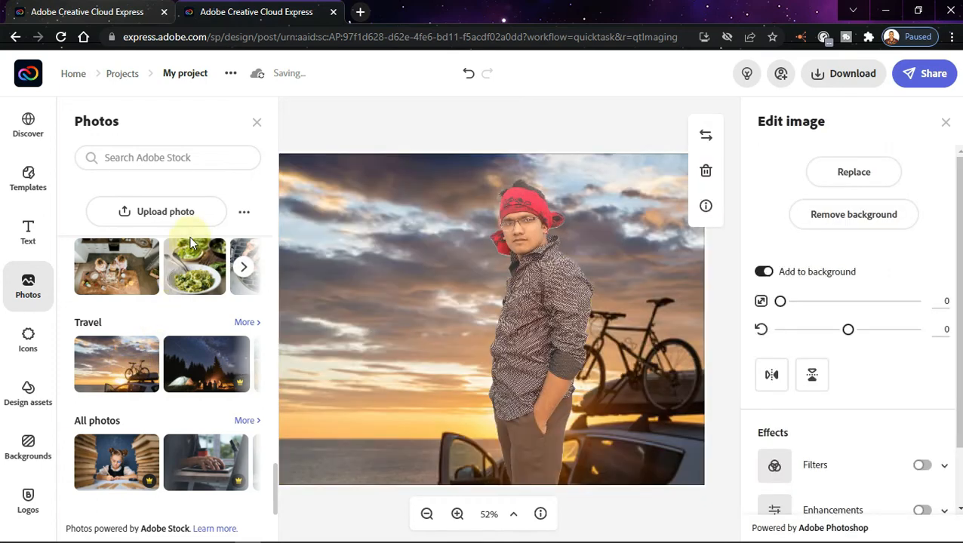
# - Move the man's cutout to the left half of the canvas, clear of the bicycle and car, keeping it on the bottom edge
pyautogui.moveTo(522, 289); pyautogui.dragTo(392, 290)
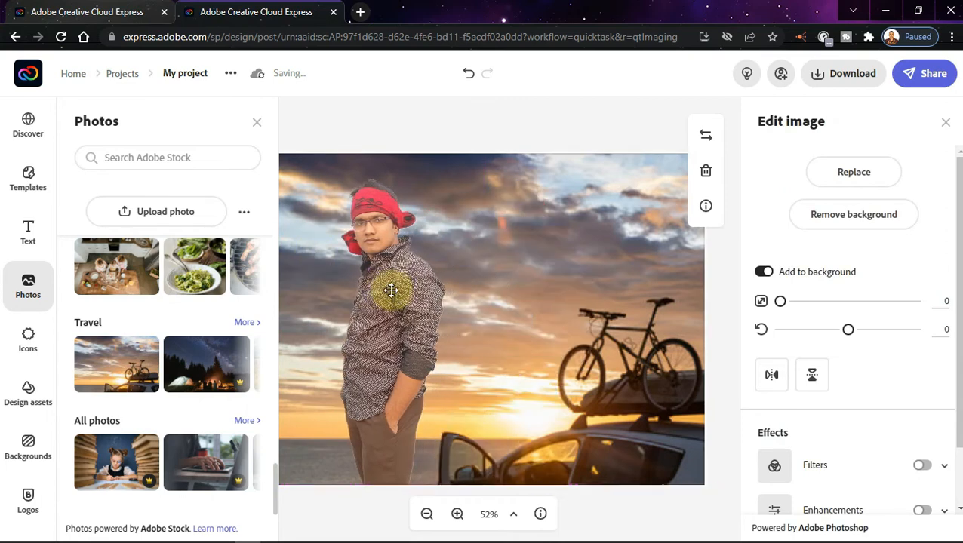
pyautogui.click(504, 112)
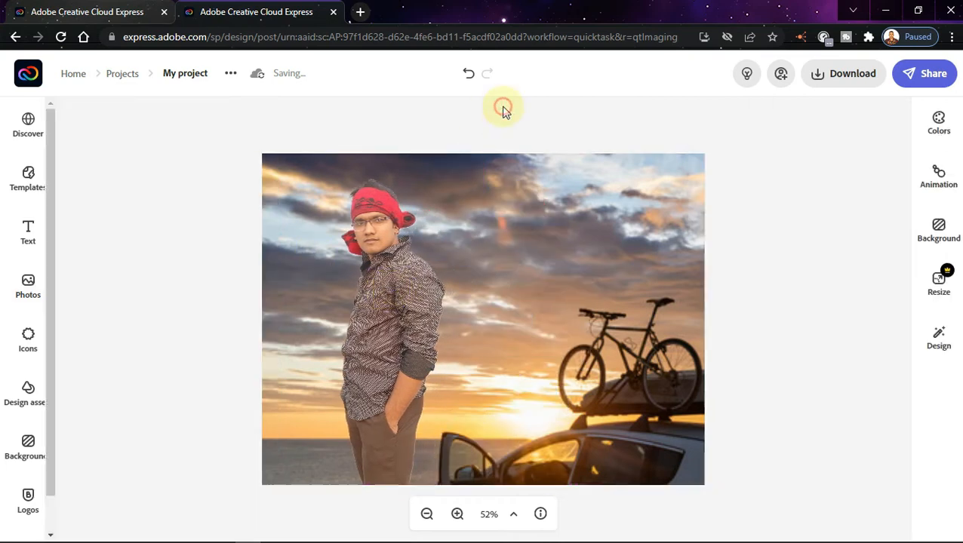
pyautogui.click(391, 319)
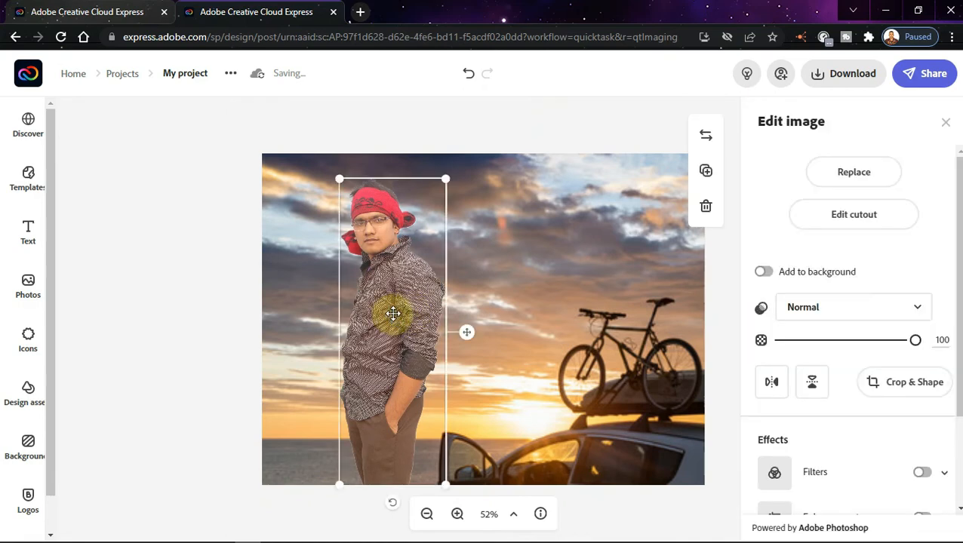
pyautogui.click(453, 139)
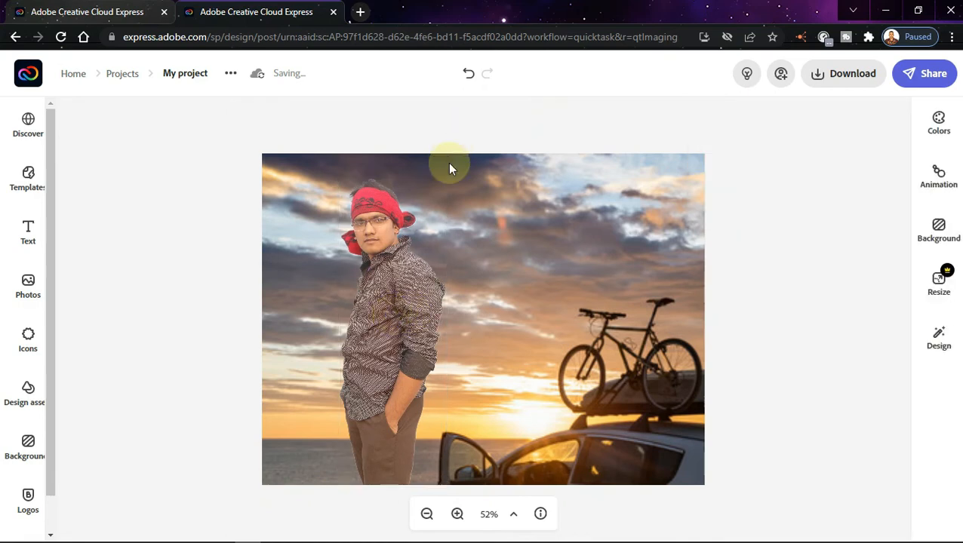
# - Flip the man's cutout horizontally so he faces the bicycle, and shift it slightly further left
pyautogui.click(411, 293)
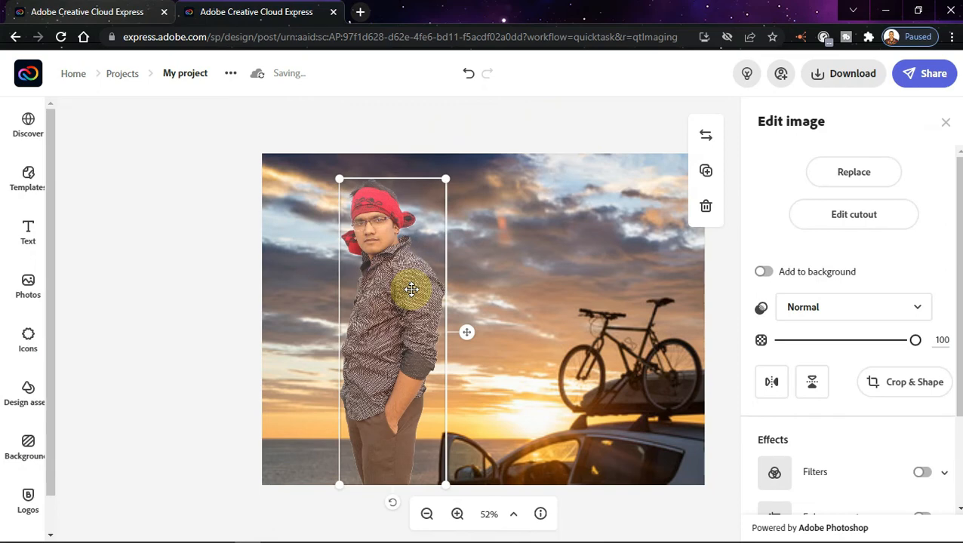
pyautogui.click(771, 389)
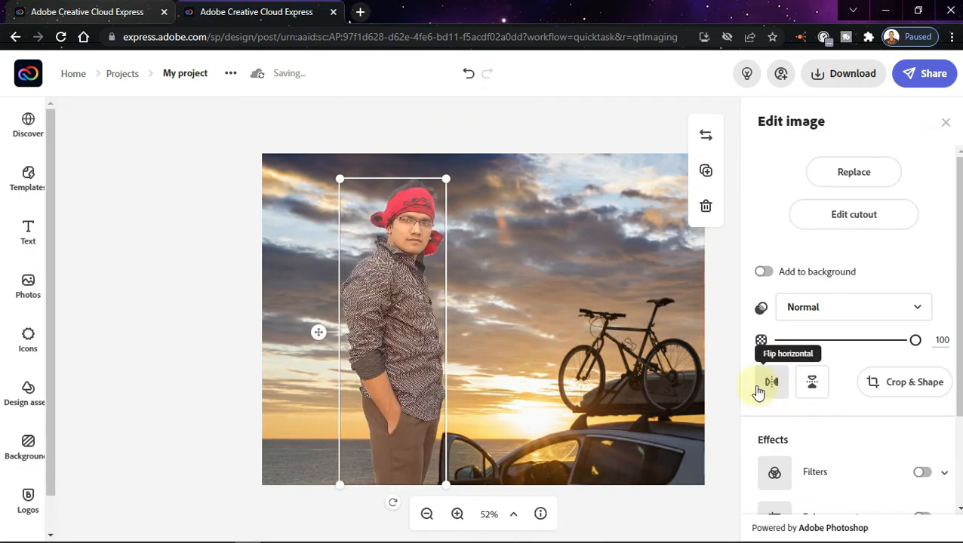
pyautogui.moveTo(406, 320); pyautogui.dragTo(370, 246)
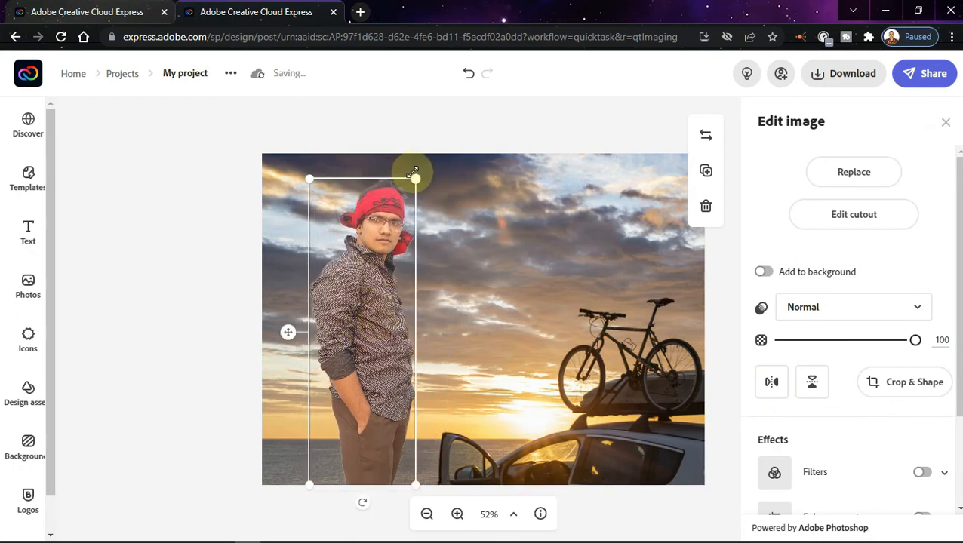
# - Shrink the cutout to about two thirds of the canvas height and place it in the canvas's lower-left corner
pyautogui.moveTo(415, 178); pyautogui.dragTo(388, 257)
pyautogui.moveTo(355, 350); pyautogui.dragTo(324, 348)
pyautogui.click(452, 332)
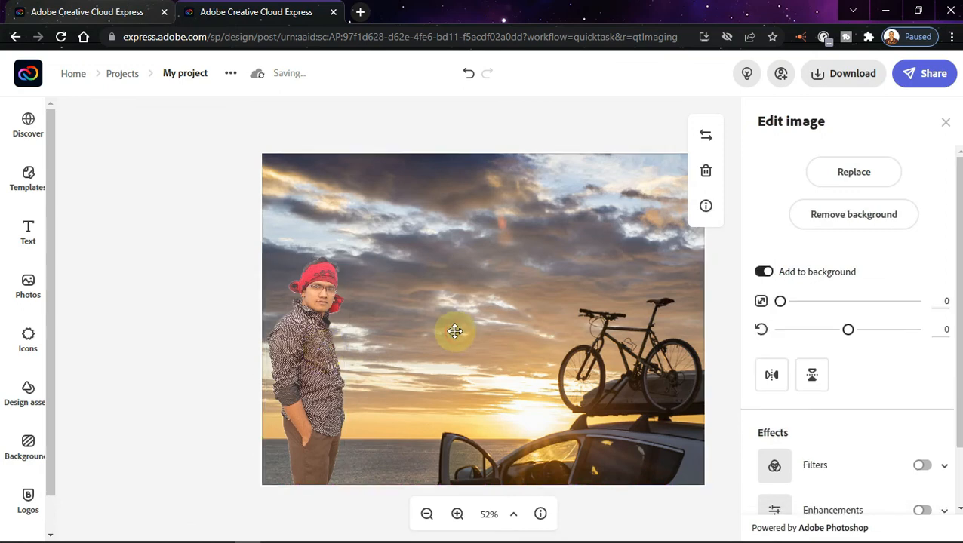
pyautogui.click(585, 121)
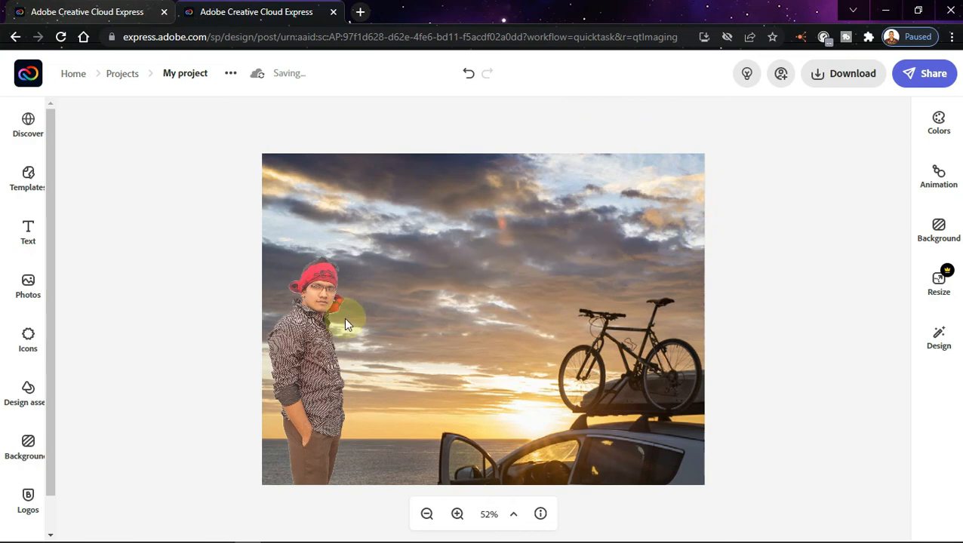
pyautogui.click(322, 332)
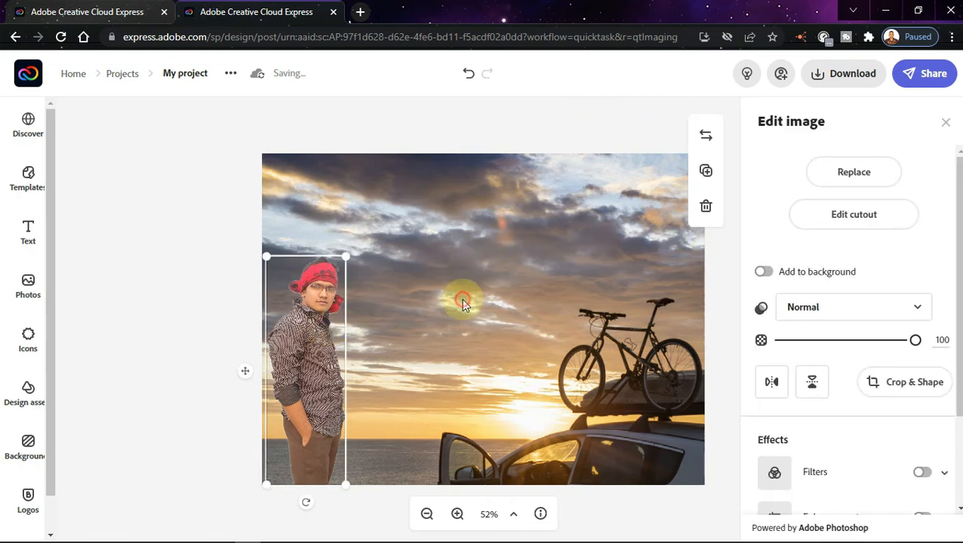
pyautogui.click(490, 226)
pyautogui.click(524, 138)
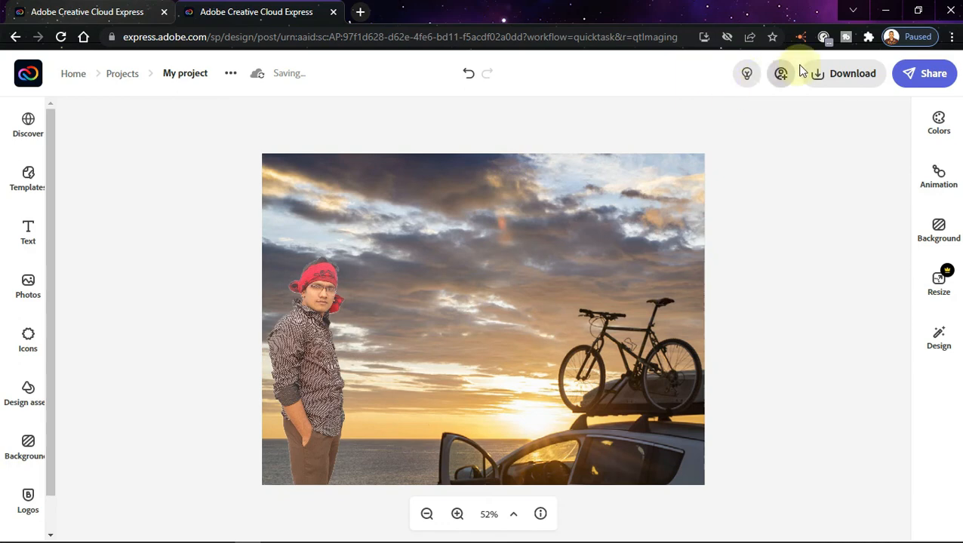
# - Choose JPG as the file format for downloading the finished composite
pyautogui.click(826, 85)
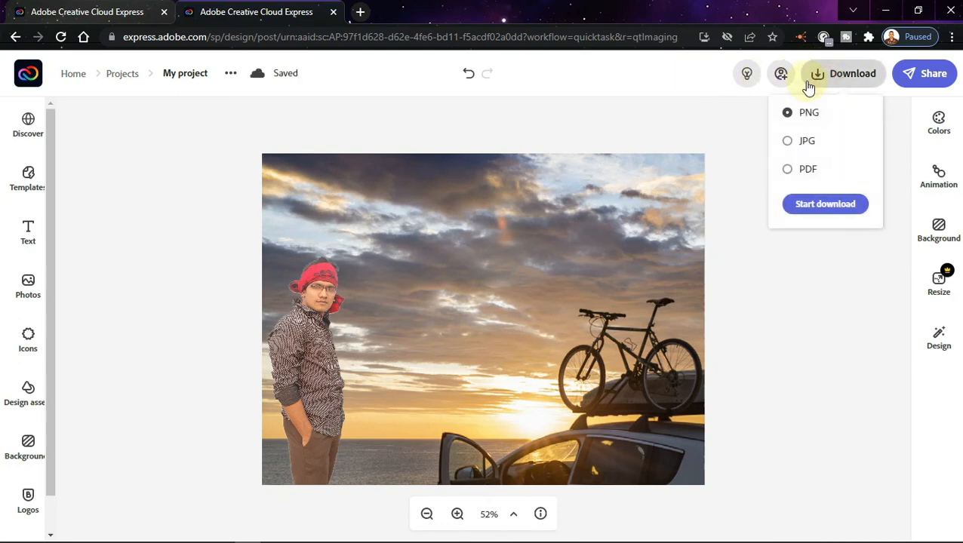
pyautogui.click(788, 142)
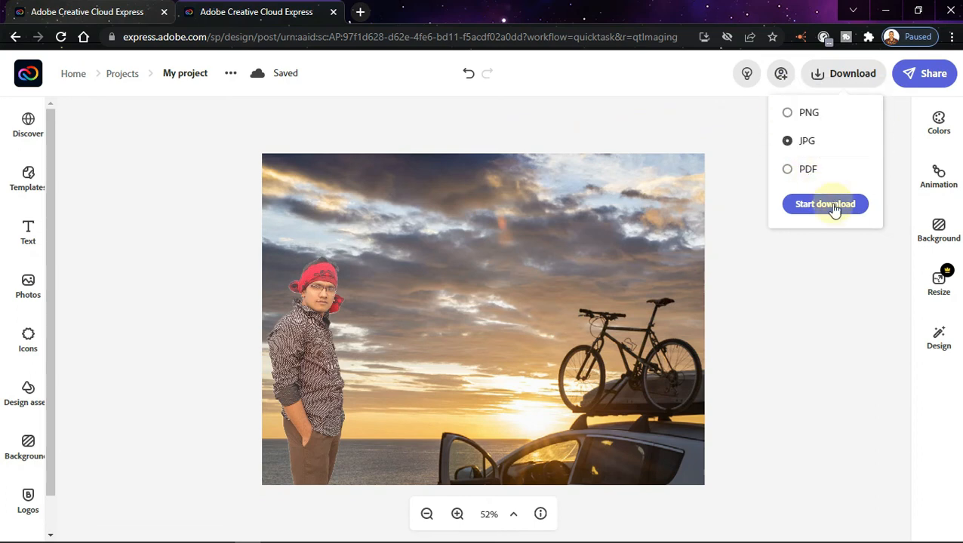